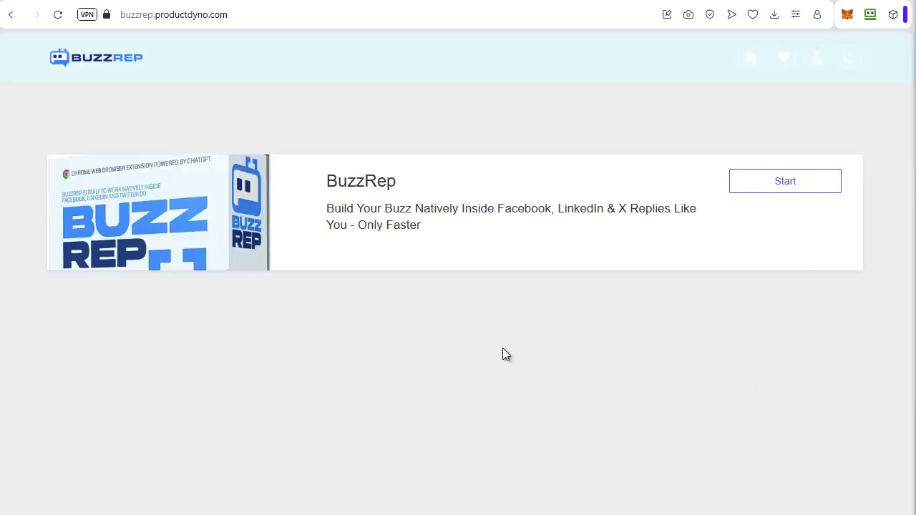
# - Open the BuzzRep product's Software & Bonus section and examine its welcome text and download links
pyautogui.click(379, 195)
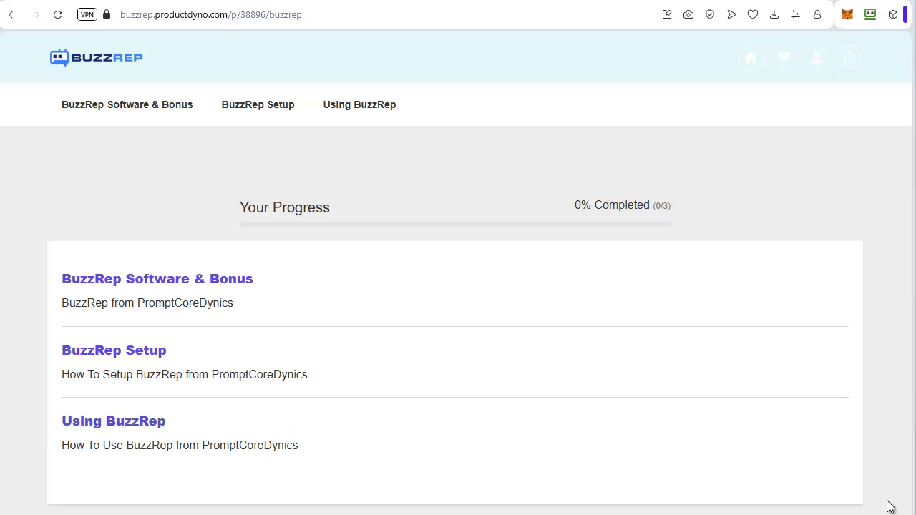
pyautogui.click(139, 281)
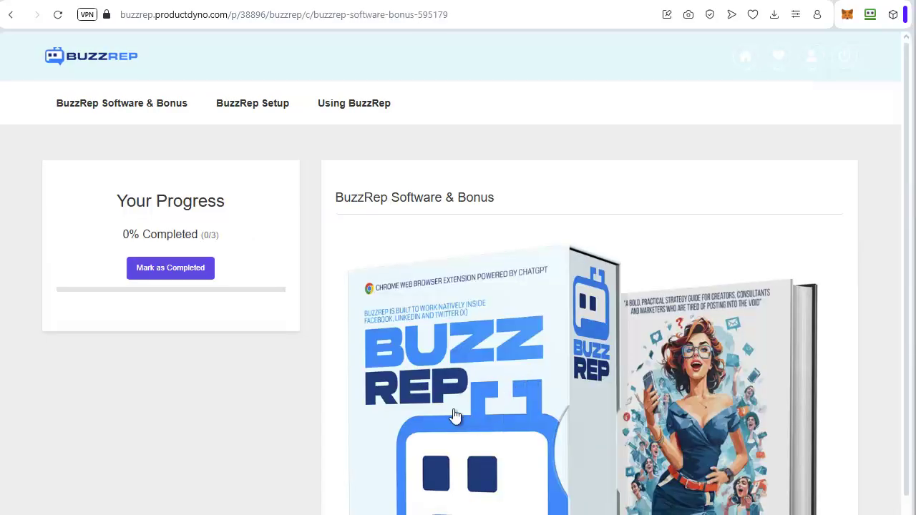
pyautogui.scroll(-8, 454, 412)
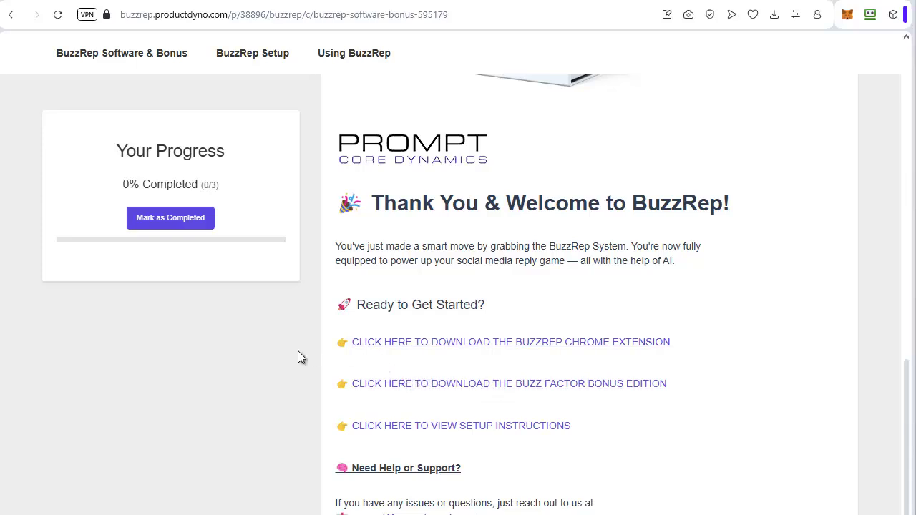
pyautogui.scroll(3, 242, 344)
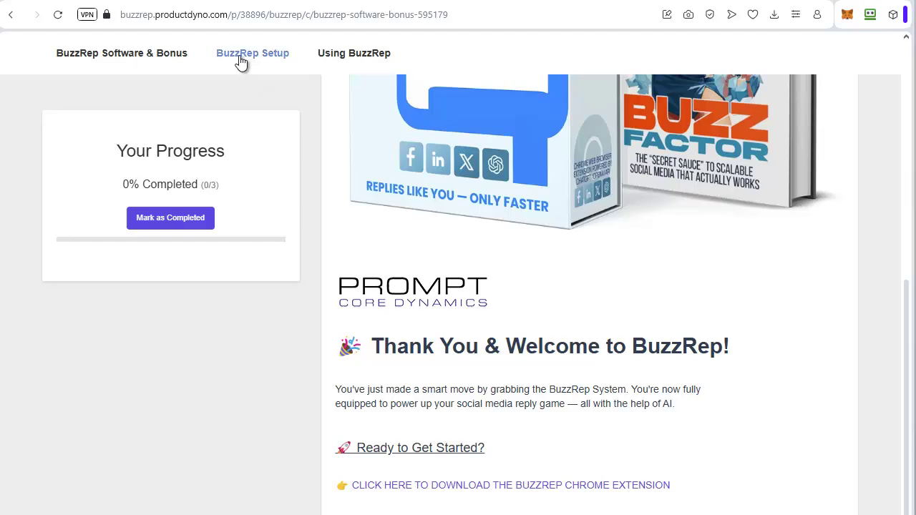
# - Open the BuzzRep Setup section and look through its content
pyautogui.click(249, 63)
pyautogui.scroll(-5, 440, 389)
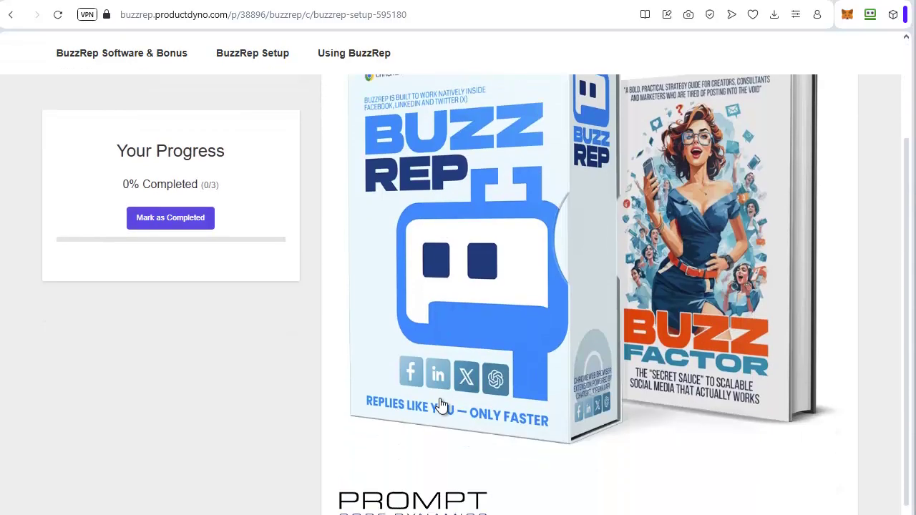
pyautogui.scroll(-5, 440, 392)
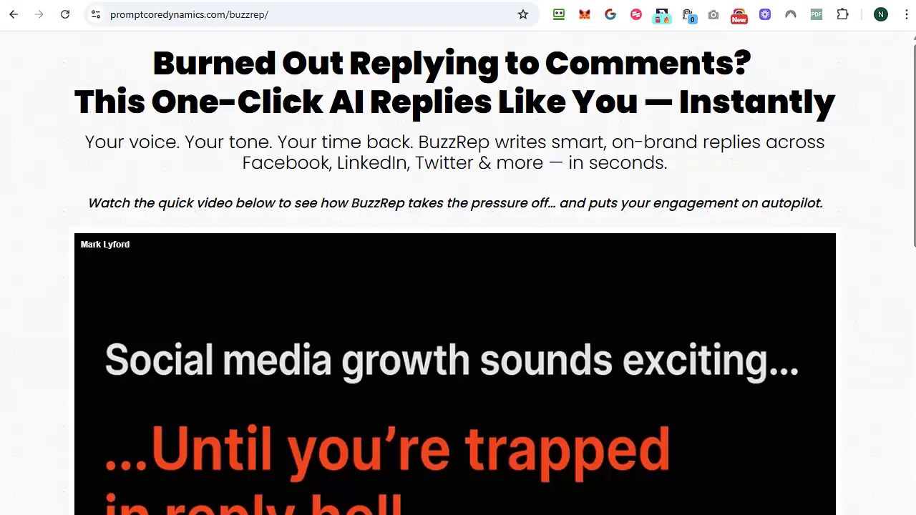
# - In Chrome, open the extension management page (chrome://extensions) and turn Developer mode off and back on
pyautogui.moveTo(321, 14); pyautogui.dragTo(141, 19)
pyautogui.write('chrome://extensions')
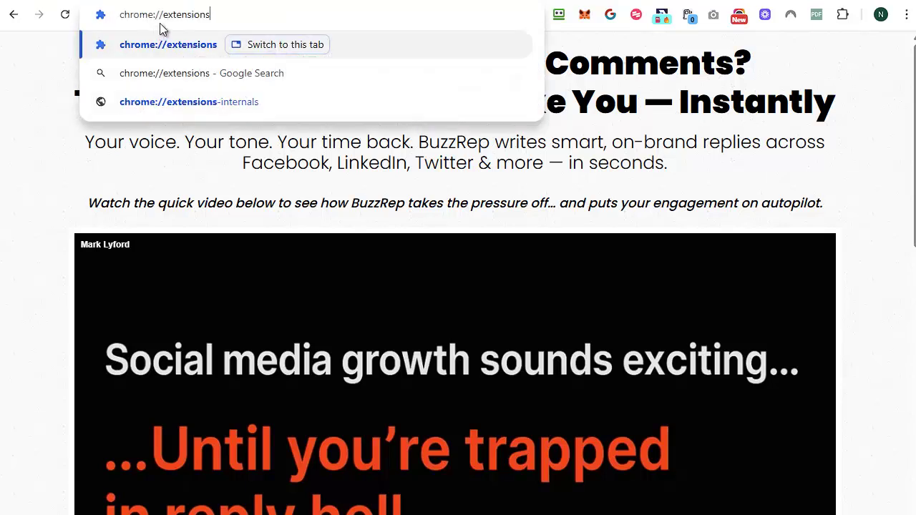
pyautogui.click(844, 17)
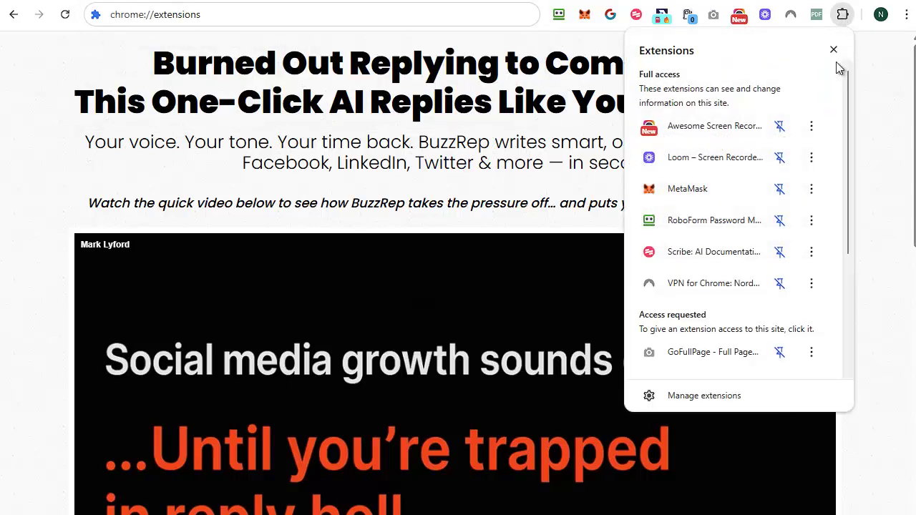
pyautogui.click(732, 399)
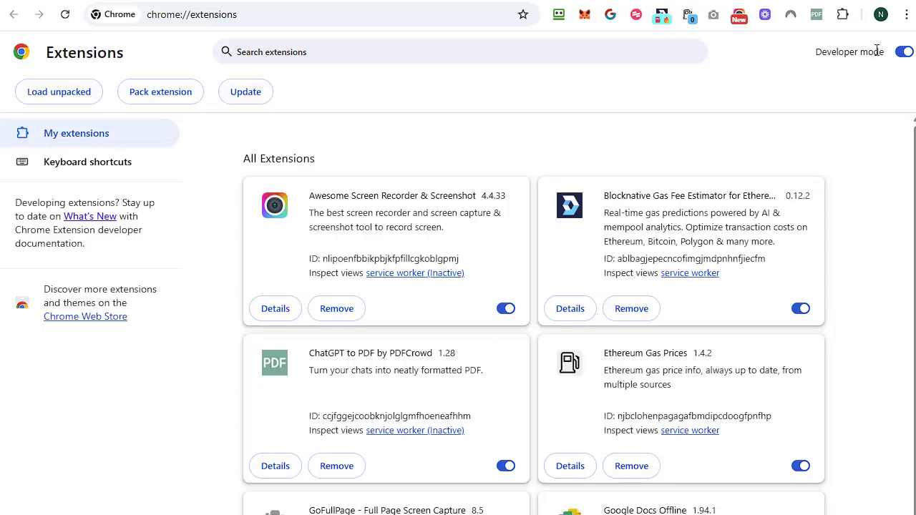
pyautogui.click(904, 53)
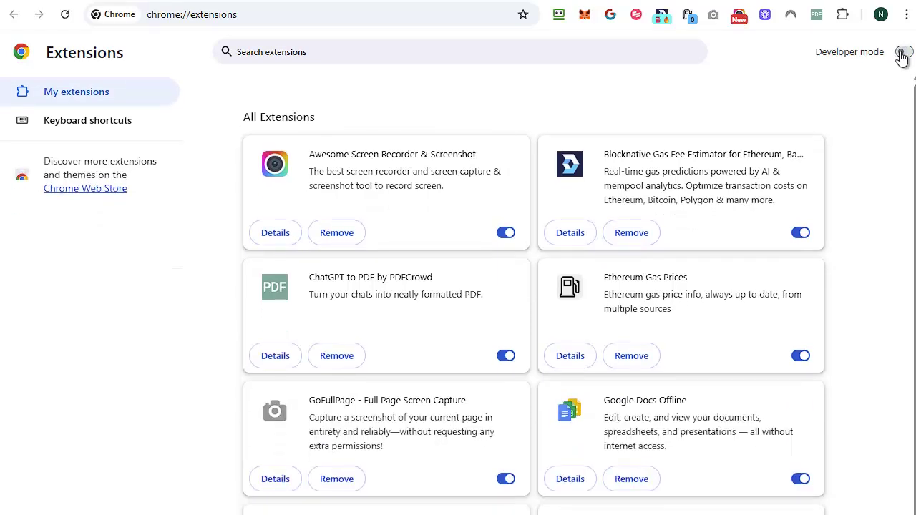
pyautogui.click(904, 56)
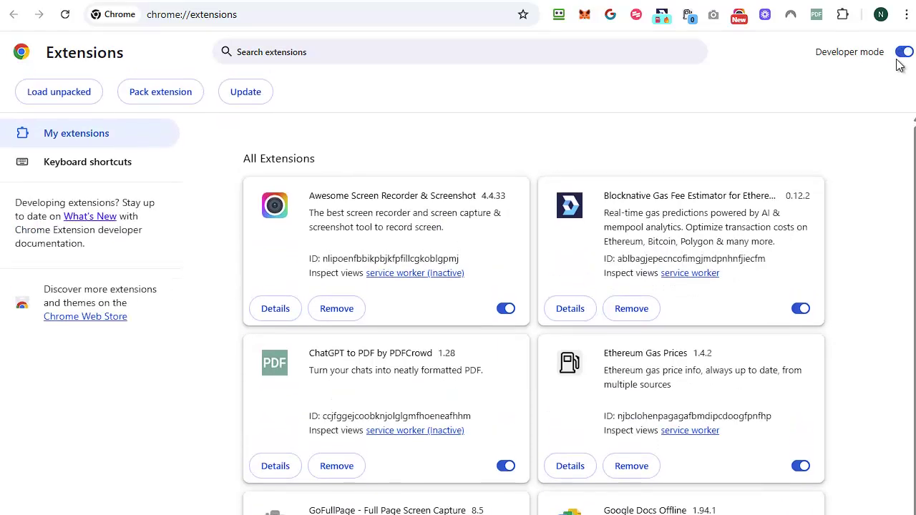
# - Load the unpacked extension from the BuzzRepEXT folder inside Dropbox > 6__AI > BuzzRep
pyautogui.click(71, 98)
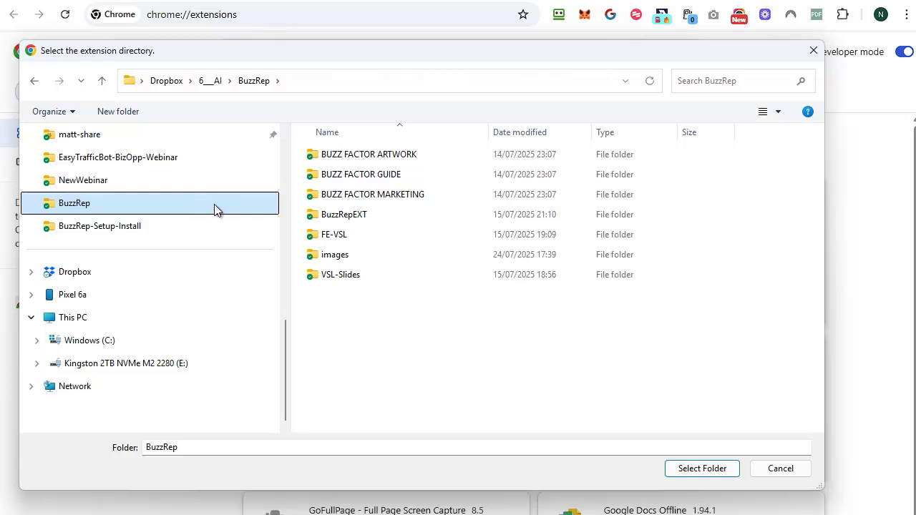
pyautogui.click(344, 217)
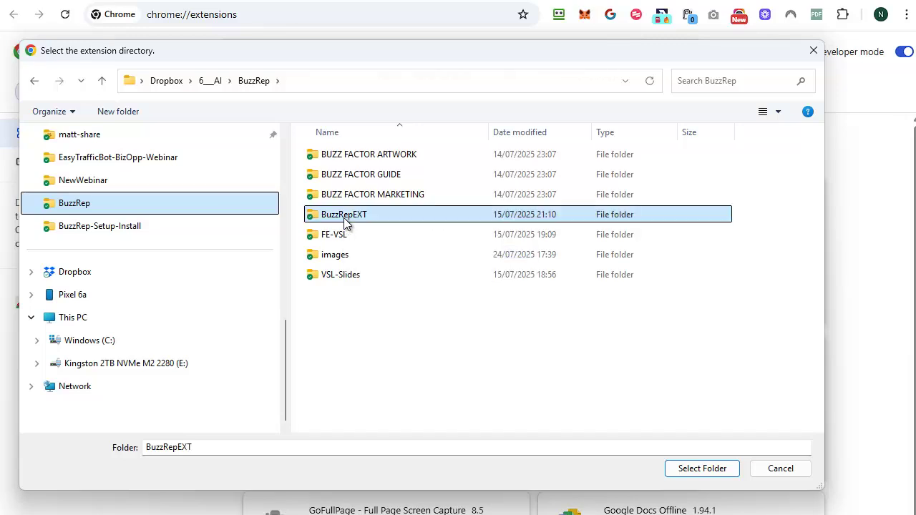
pyautogui.click(703, 469)
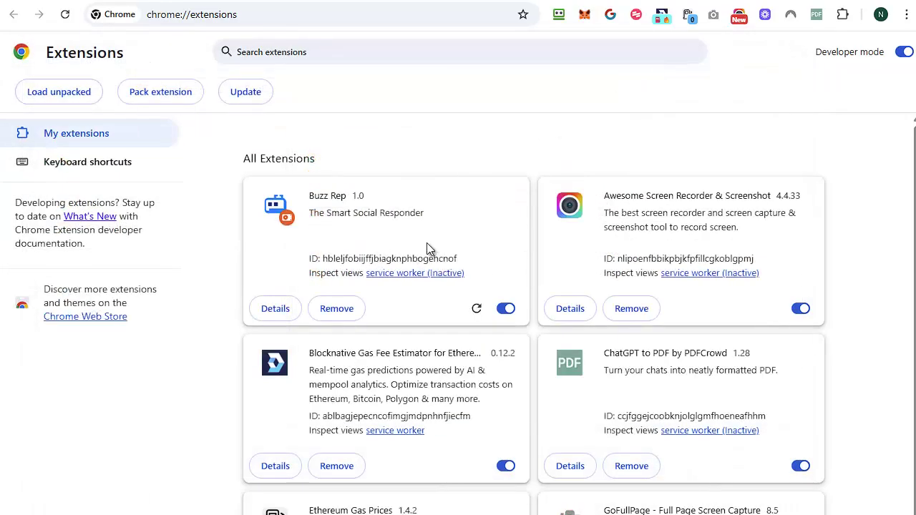
# - Pin the Buzz Rep extension and move its pinned icon directly after RoboForm
pyautogui.click(849, 20)
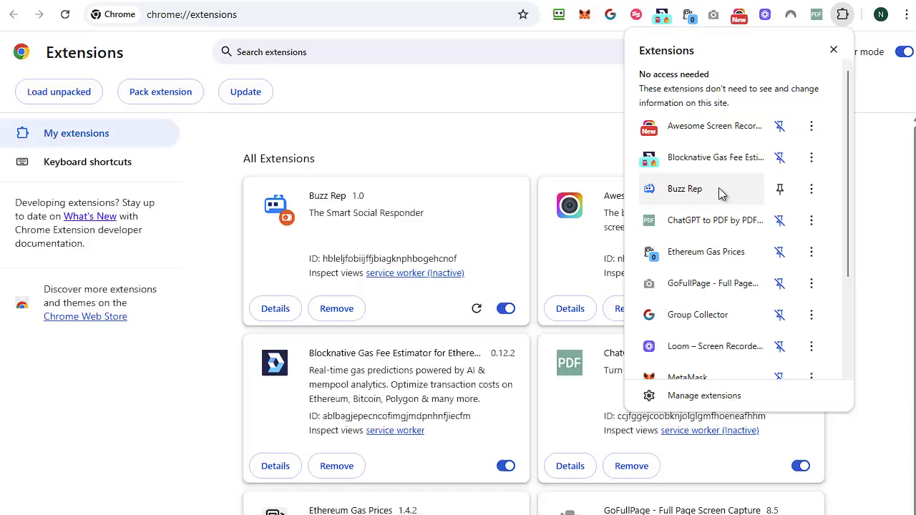
pyautogui.click(781, 190)
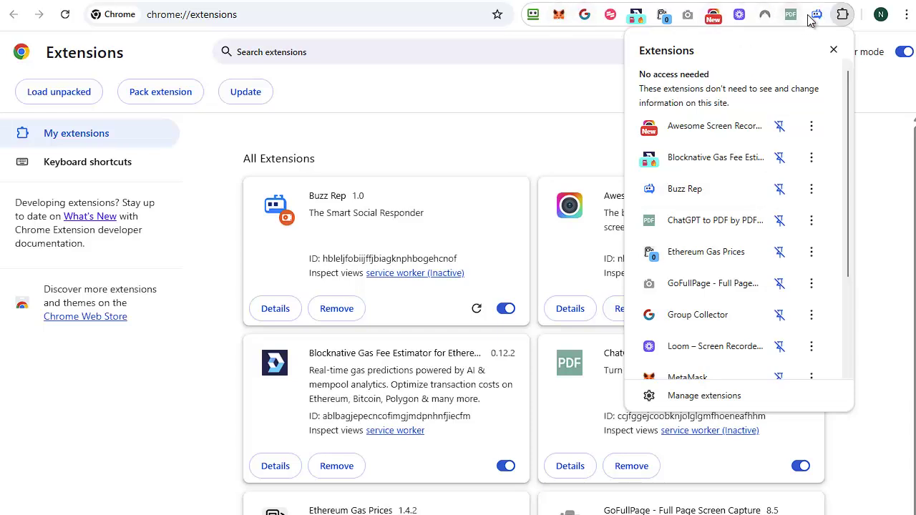
pyautogui.moveTo(817, 15); pyautogui.dragTo(559, 23)
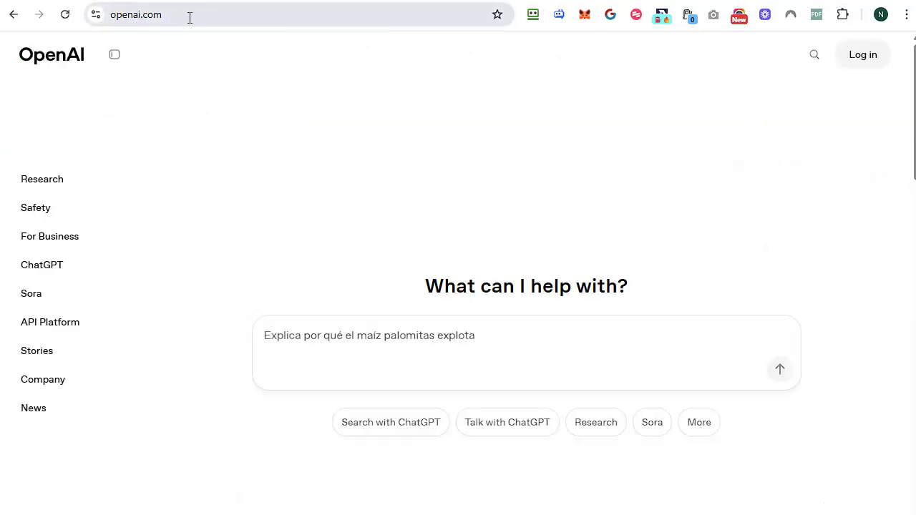
# - From openai.com, log in to the API Platform and open the API keys page in the dashboard
pyautogui.moveTo(871, 68)
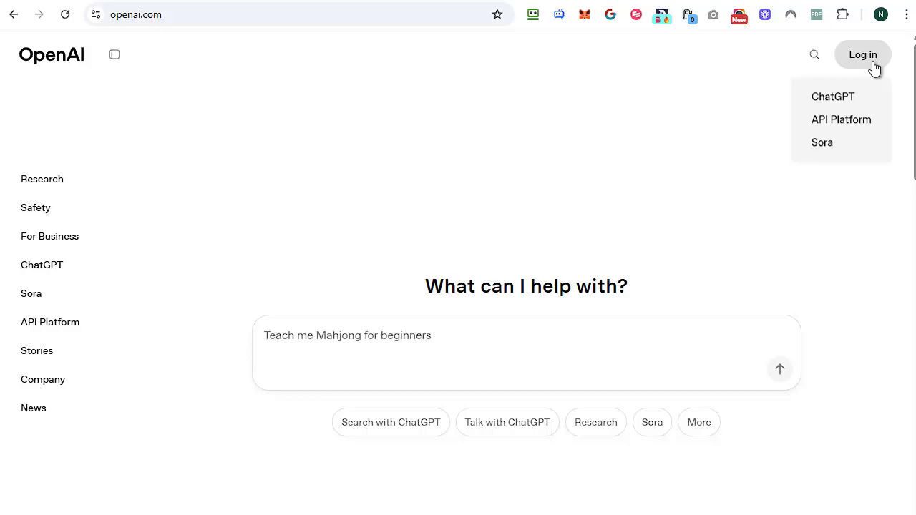
pyautogui.click(861, 127)
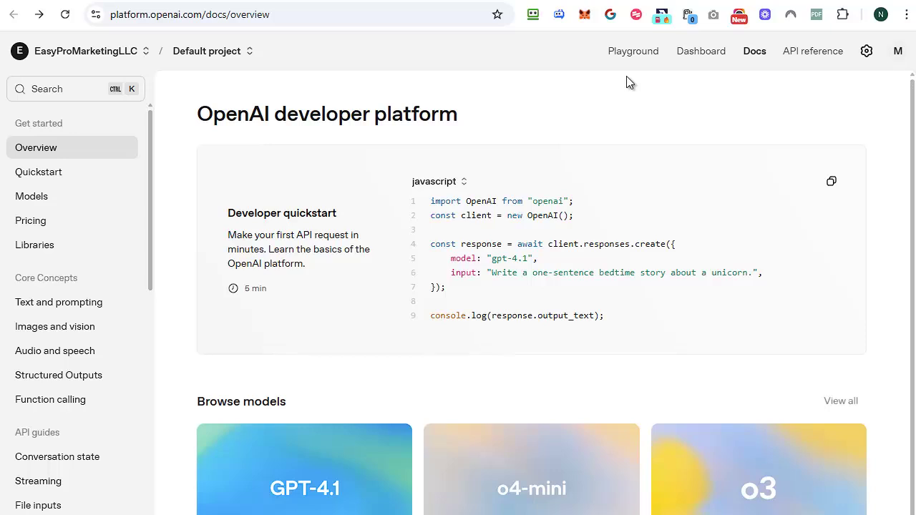
pyautogui.click(702, 57)
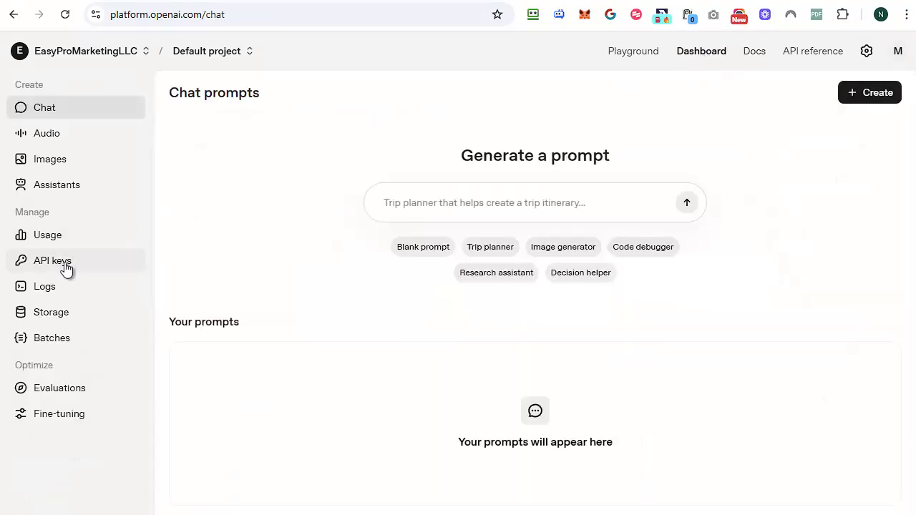
pyautogui.click(79, 262)
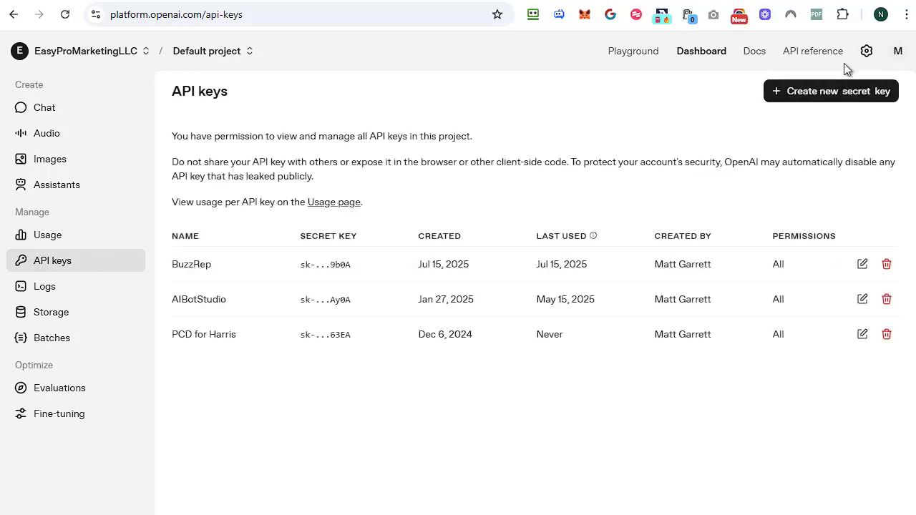
# - Create a new secret key named "BuzzRep API" in the default project with all permissions, and copy the key
pyautogui.click(804, 94)
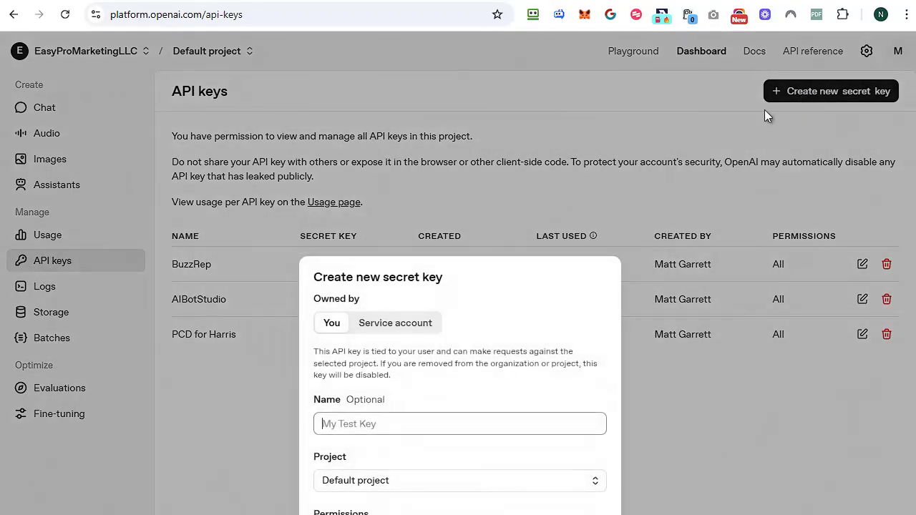
pyautogui.scroll(-2, 461, 387)
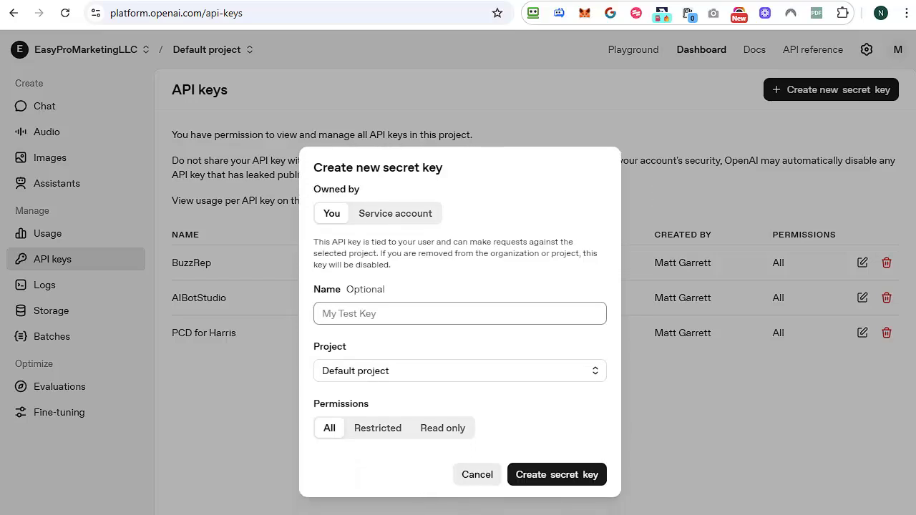
pyautogui.click(423, 315)
pyautogui.write('BuzzRep API')
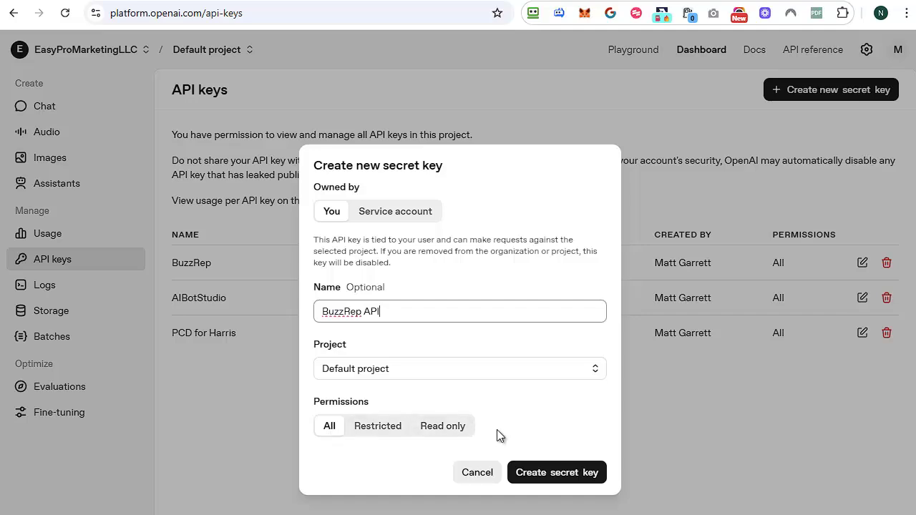
pyautogui.click(555, 474)
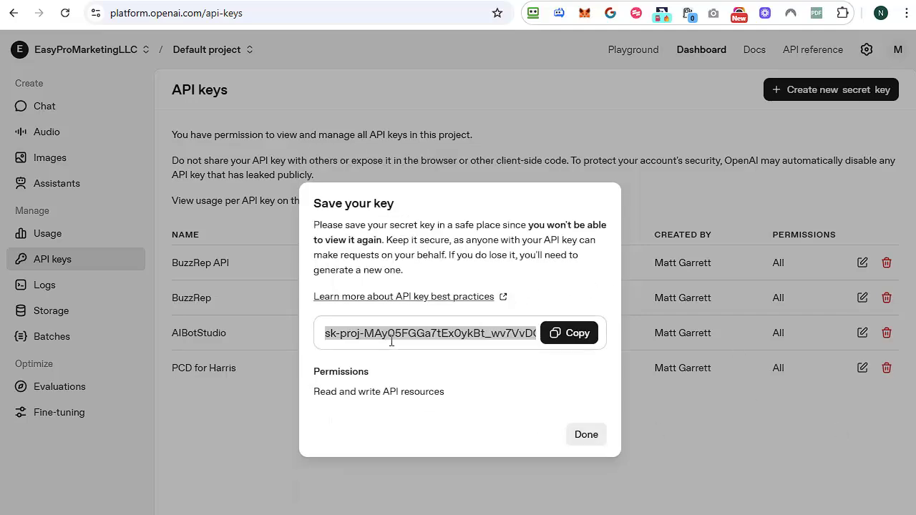
pyautogui.click(578, 339)
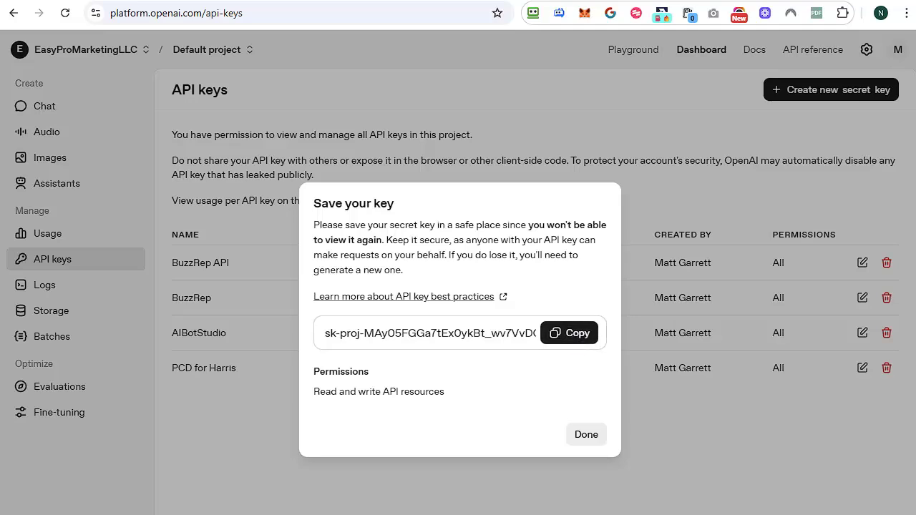
# - Paste the copied OpenAI API key into the BuzzRep extension's API Key field and save it
pyautogui.click(558, 15)
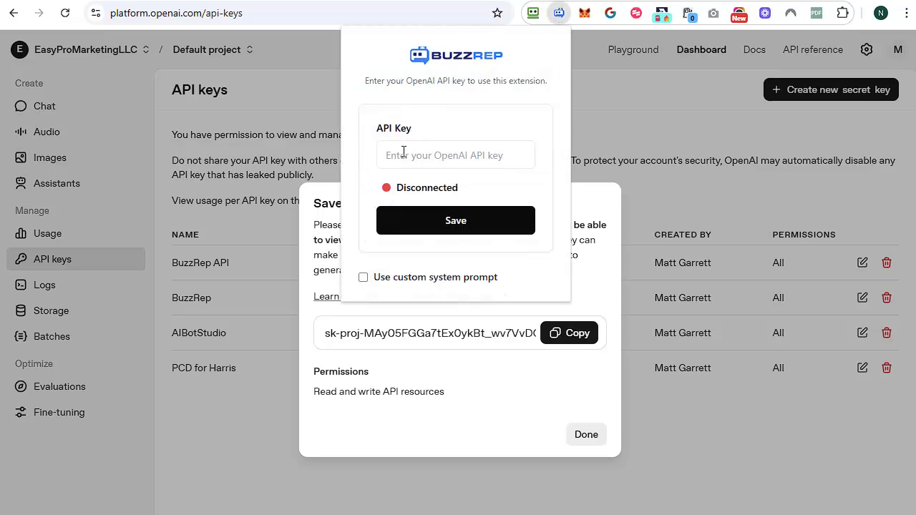
pyautogui.click(403, 155)
pyautogui.hotkey('ctrl', 'v')
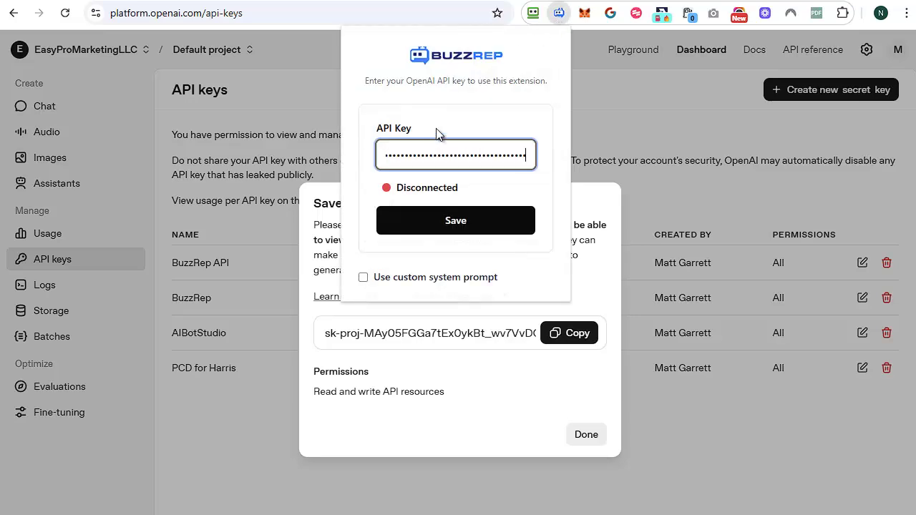
pyautogui.click(466, 225)
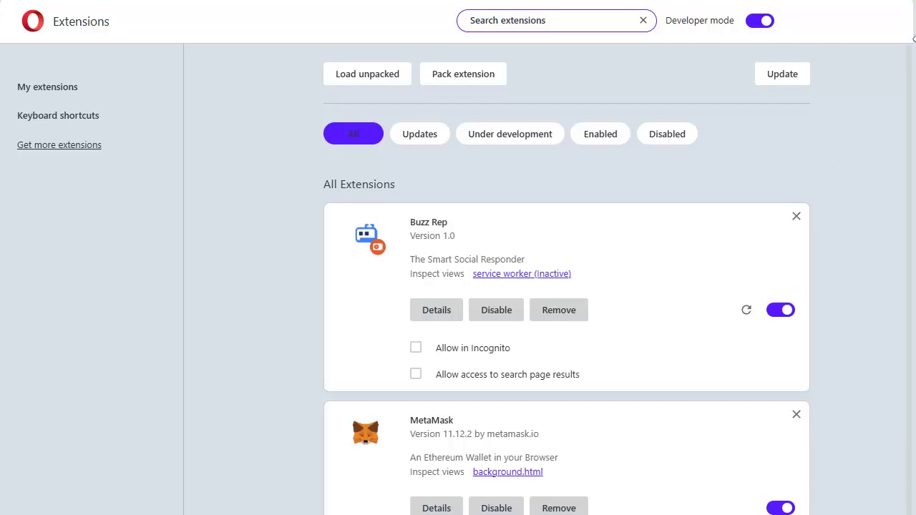
# - Switch to Opera and open the Buzz Rep extension from the list of installed extensions
pyautogui.click(849, 0)
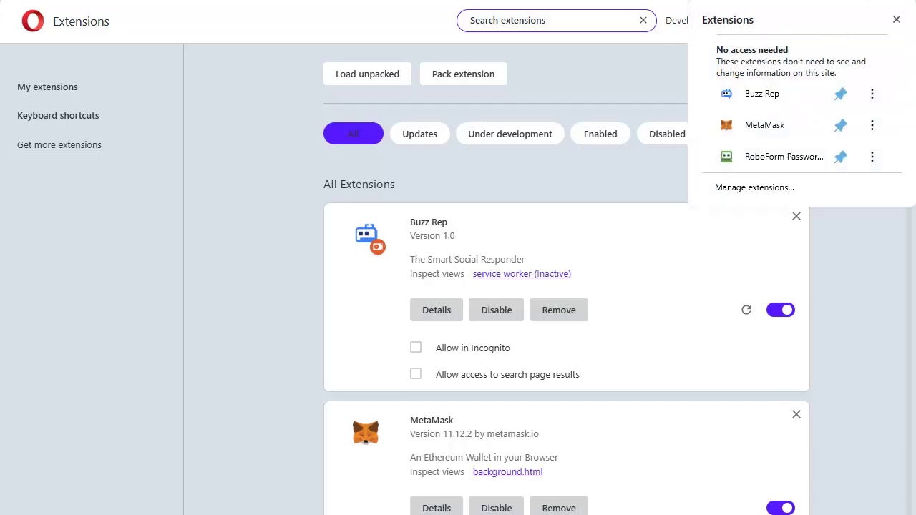
pyautogui.click(769, 94)
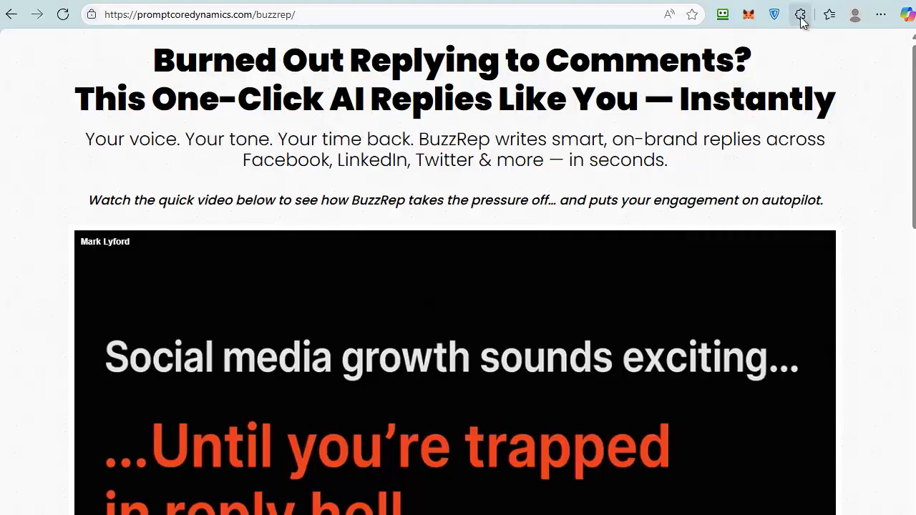
# - Switch to Microsoft Edge, open its extension management page, turn on Developer mode and locate the Buzz Rep extension
pyautogui.click(801, 17)
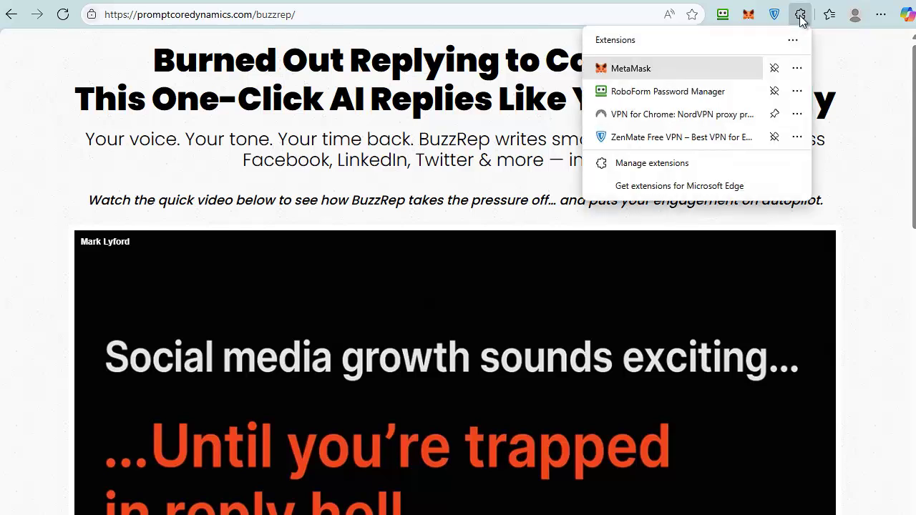
pyautogui.click(683, 166)
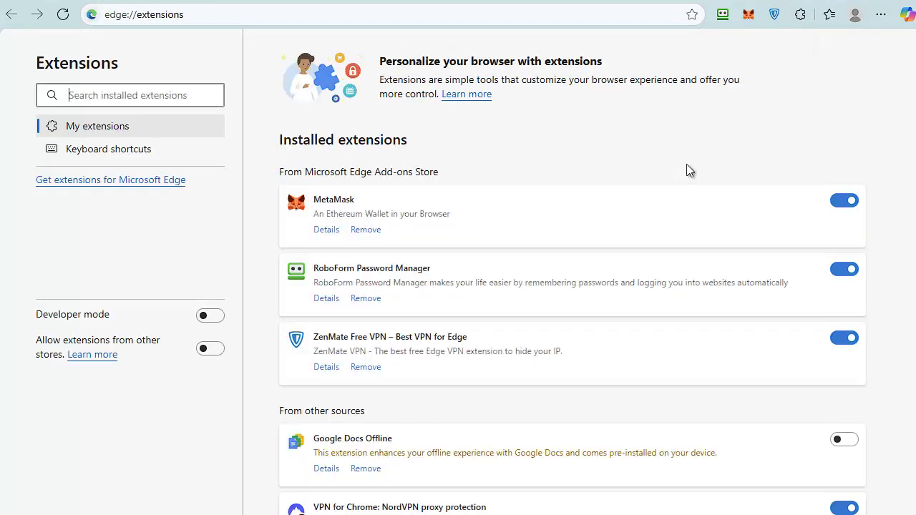
pyautogui.click(212, 316)
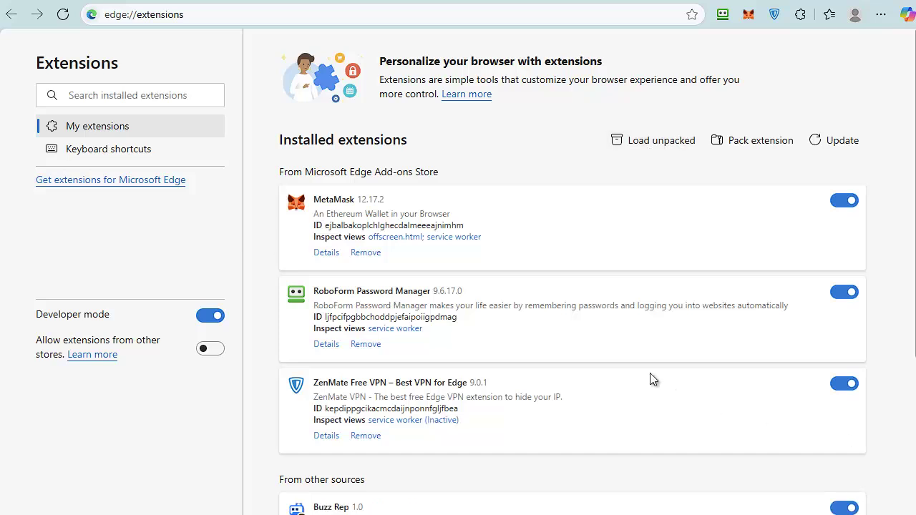
pyautogui.scroll(-1, 412, 380)
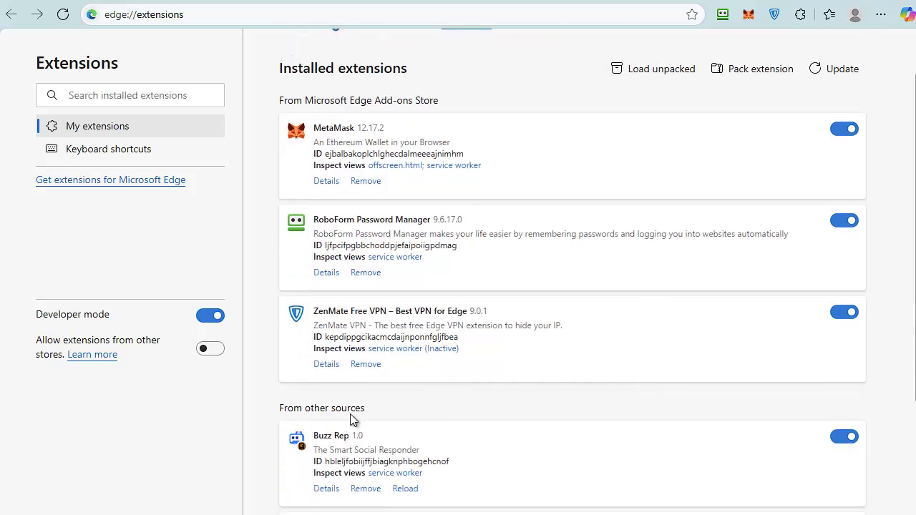
# - Pin the Buzz Rep extension in Edge and open its API key form
pyautogui.click(800, 15)
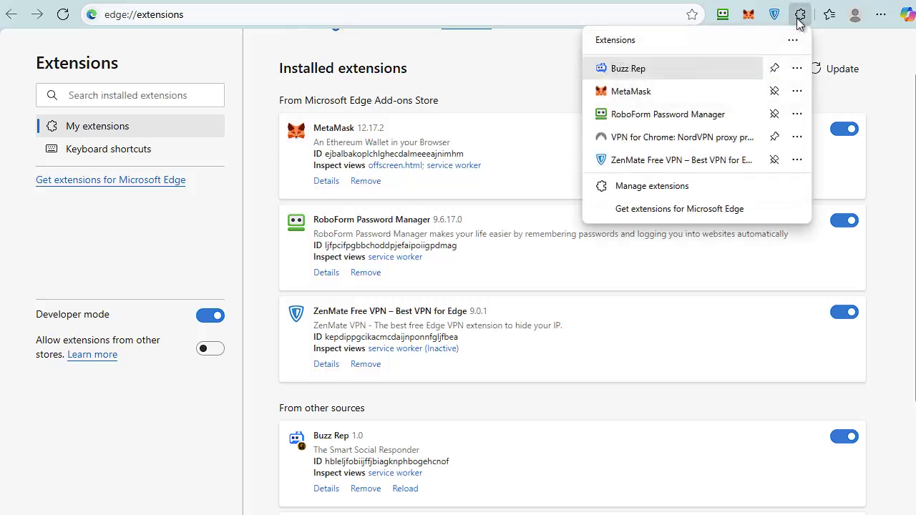
pyautogui.click(775, 69)
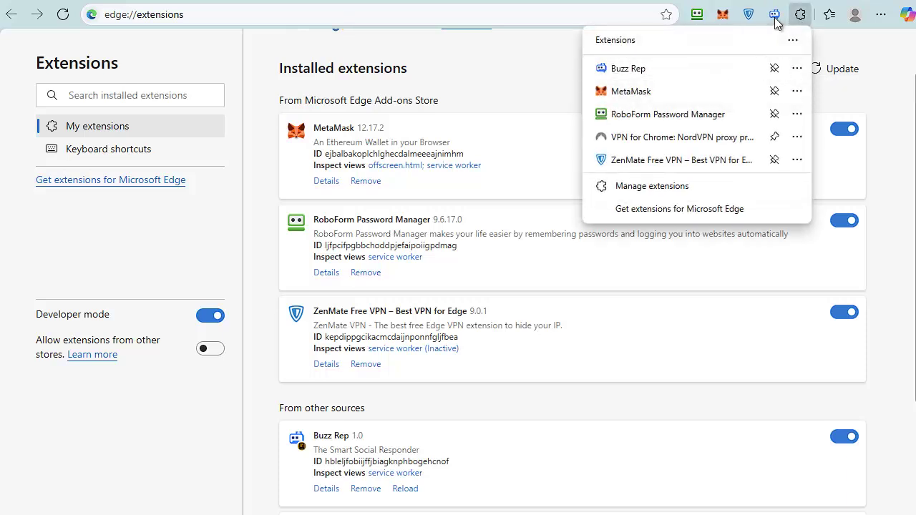
pyautogui.click(775, 16)
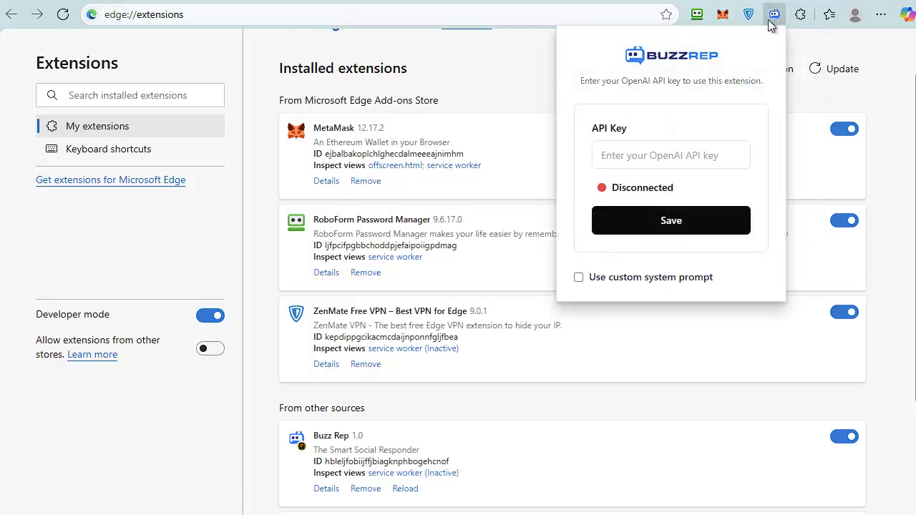
# - Paste the copied OpenAI API key into the API Key field of Edge's Buzz Rep extension, save it and close the form
pyautogui.click(648, 154)
pyautogui.hotkey('ctrl', 'v')
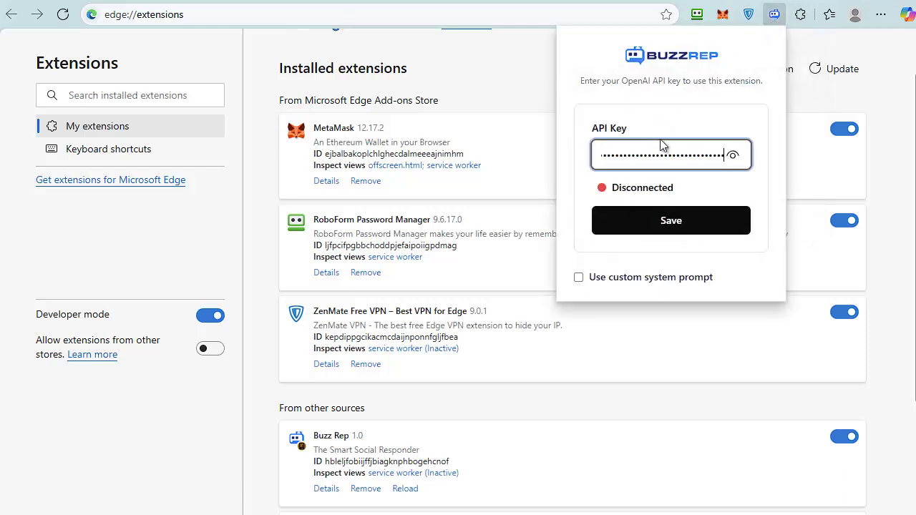
pyautogui.click(697, 224)
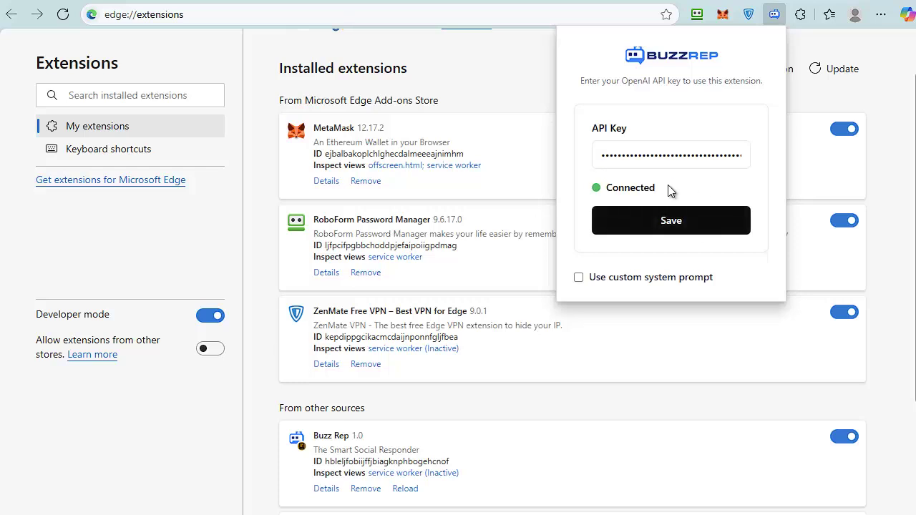
pyautogui.click(524, 80)
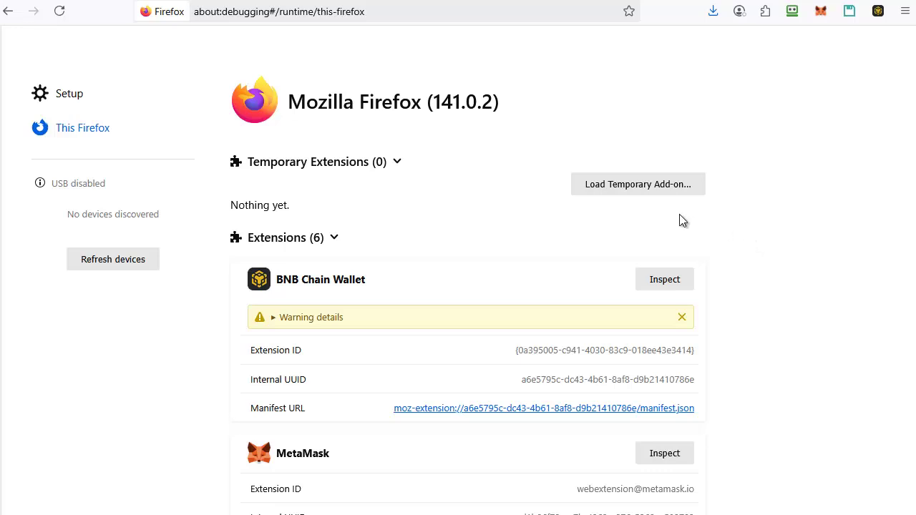
# - Switch to Firefox and load buzz-rep-1.1-firefox.zip from the BuzzRep folder as a temporary add-on
pyautogui.click(636, 187)
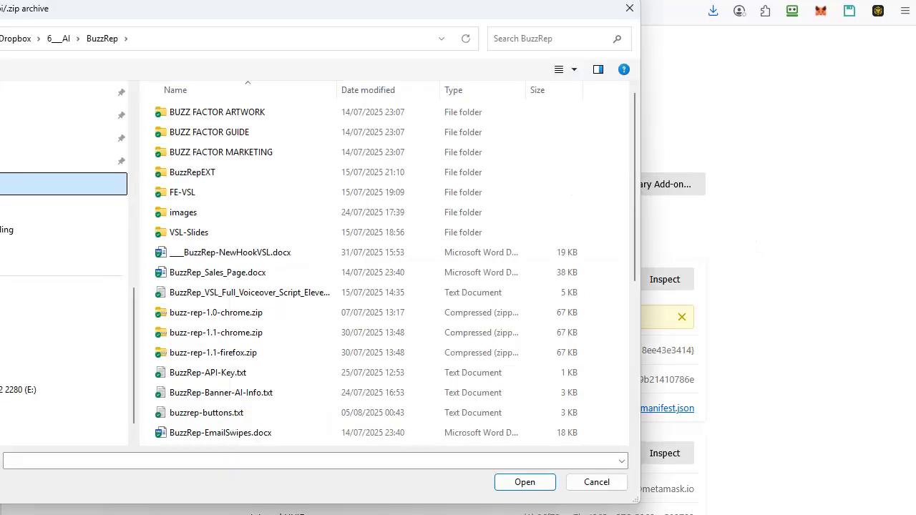
pyautogui.click(244, 359)
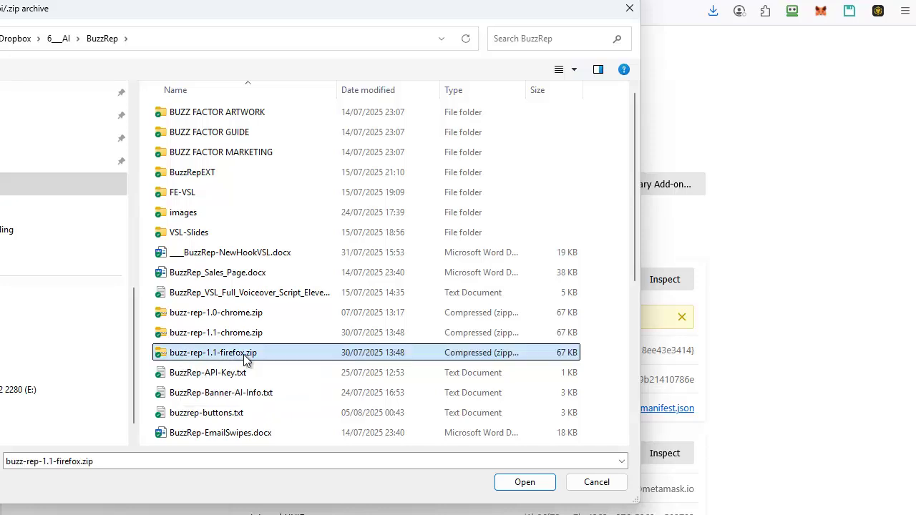
pyautogui.click(523, 484)
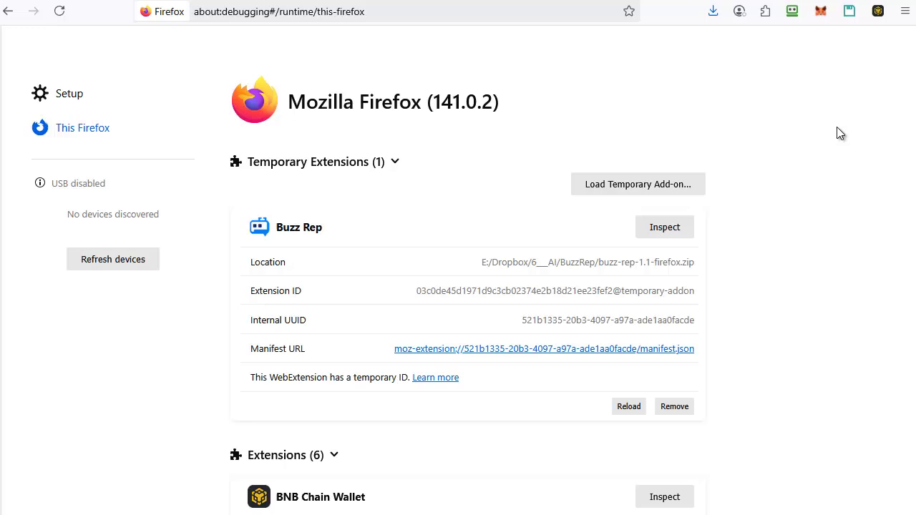
# - Pin the newly loaded Buzz Rep extension in Firefox and open its API key form
pyautogui.click(764, 20)
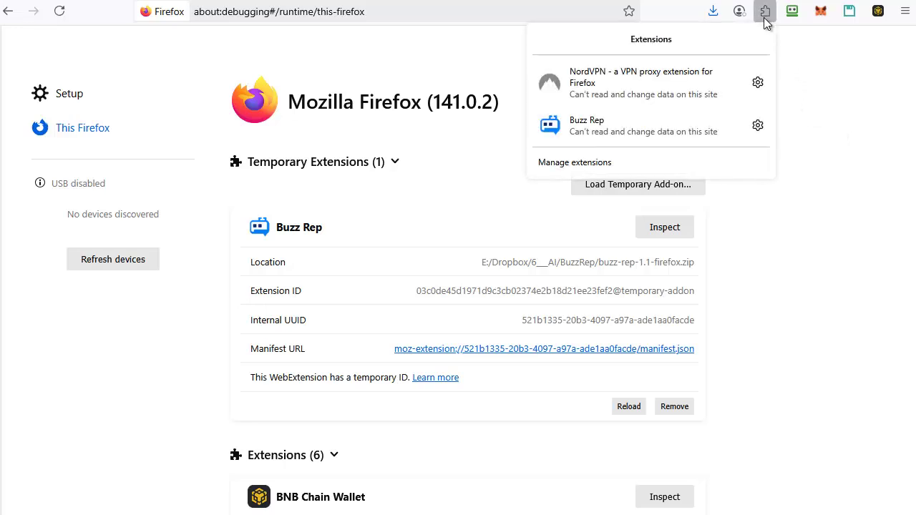
pyautogui.click(758, 127)
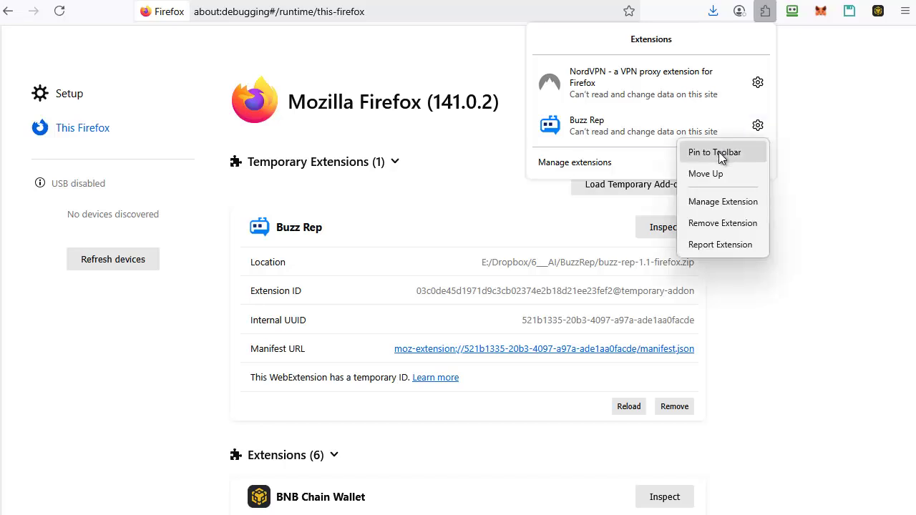
pyautogui.click(719, 152)
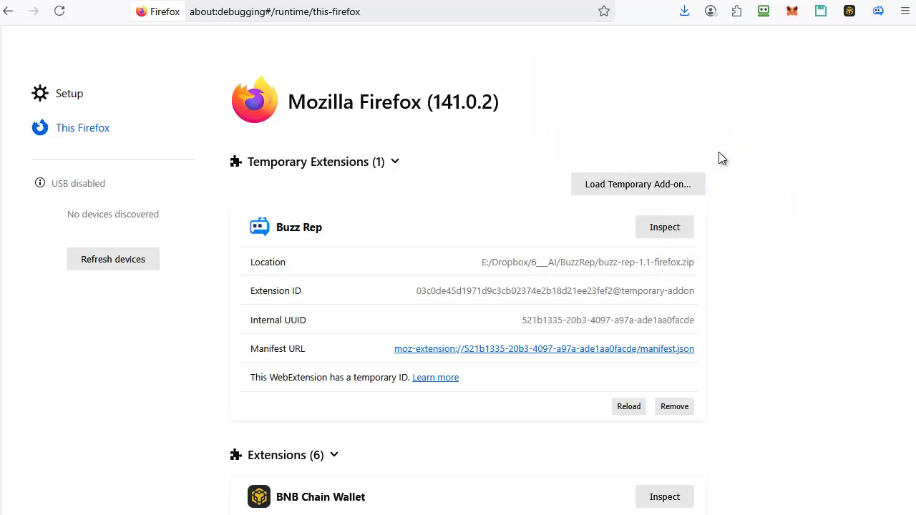
pyautogui.click(880, 15)
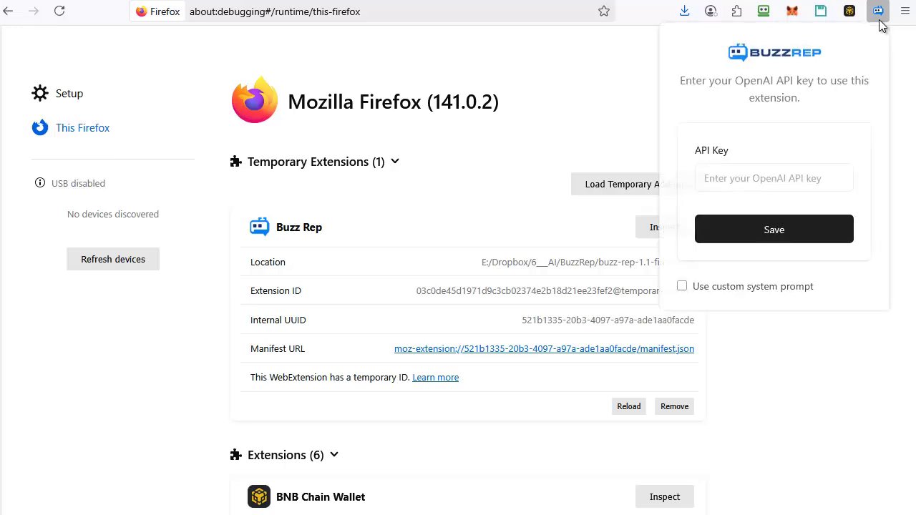
# - Paste the copied OpenAI API key into the API Key field of Firefox's Buzz Rep extension and save it
pyautogui.click(759, 178)
pyautogui.hotkey('ctrl', 'v')
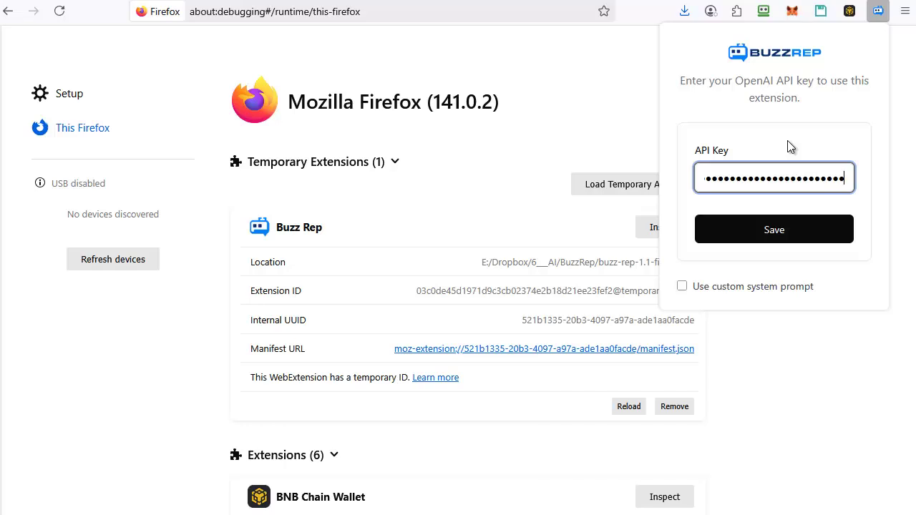
pyautogui.click(798, 231)
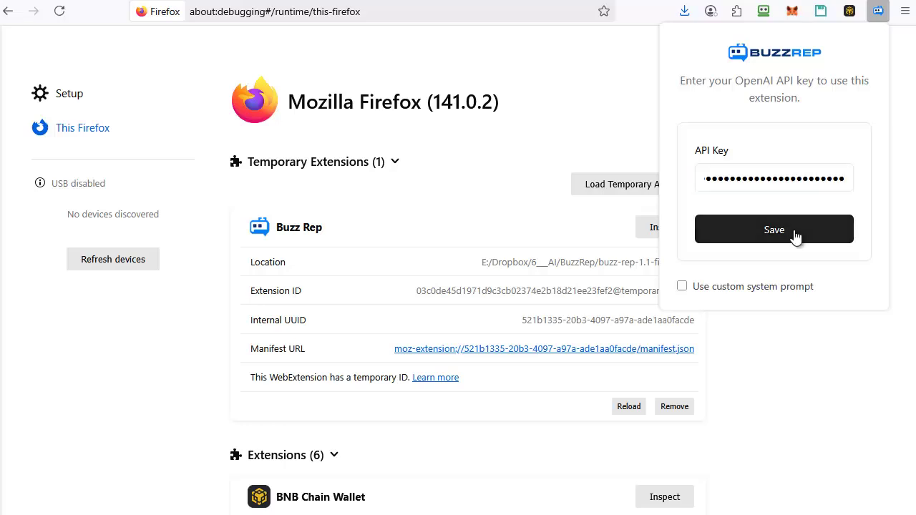